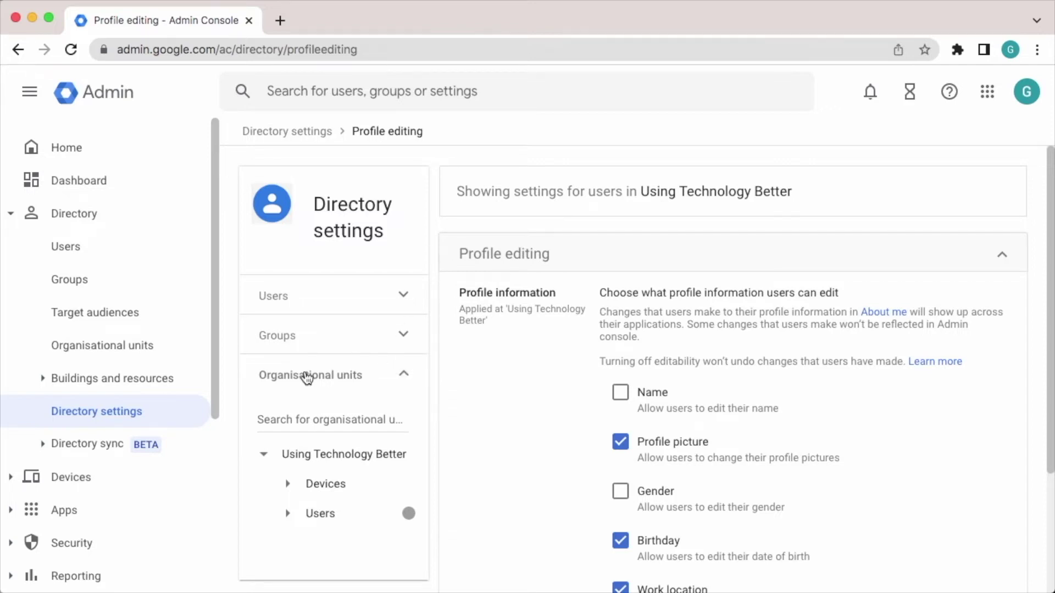
- Expand the Groups section to show the card explaining groups are listed in ascending priority
left_click(403, 336)
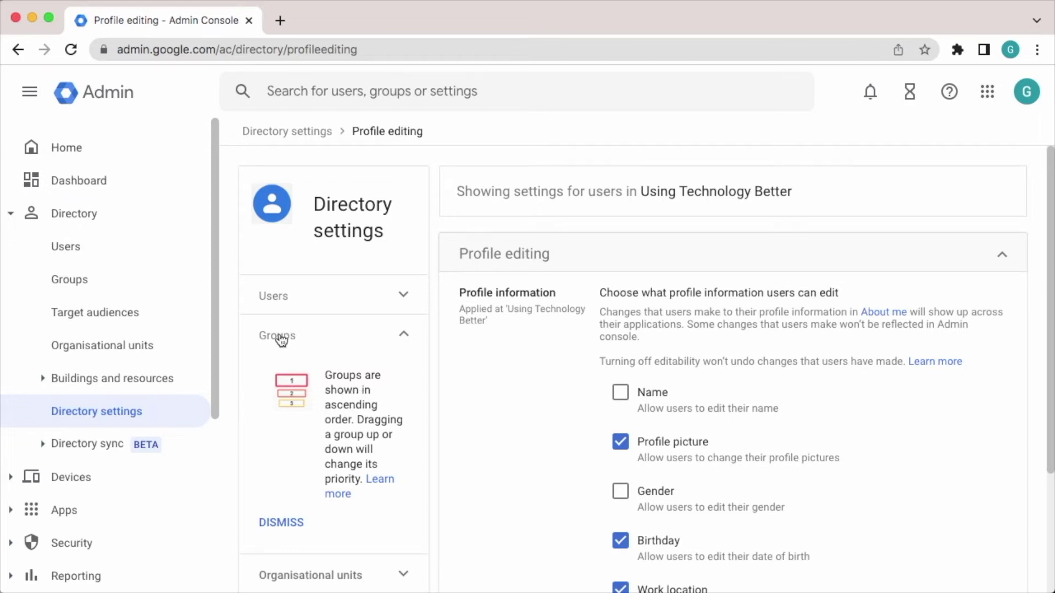
- Expand the Users section to reveal the Select a user search field
left_click(404, 297)
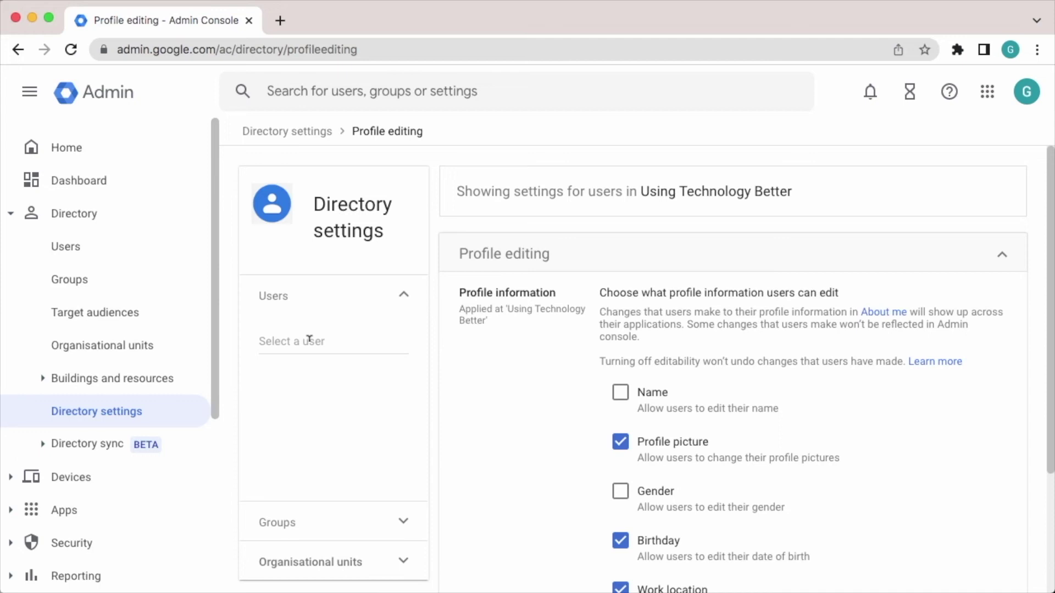
- Select user Hayley to show her profile settings inherited from the Users unit, including locked Birthday and Work location
left_click(309, 341)
type("hayley")
left_click(309, 380)
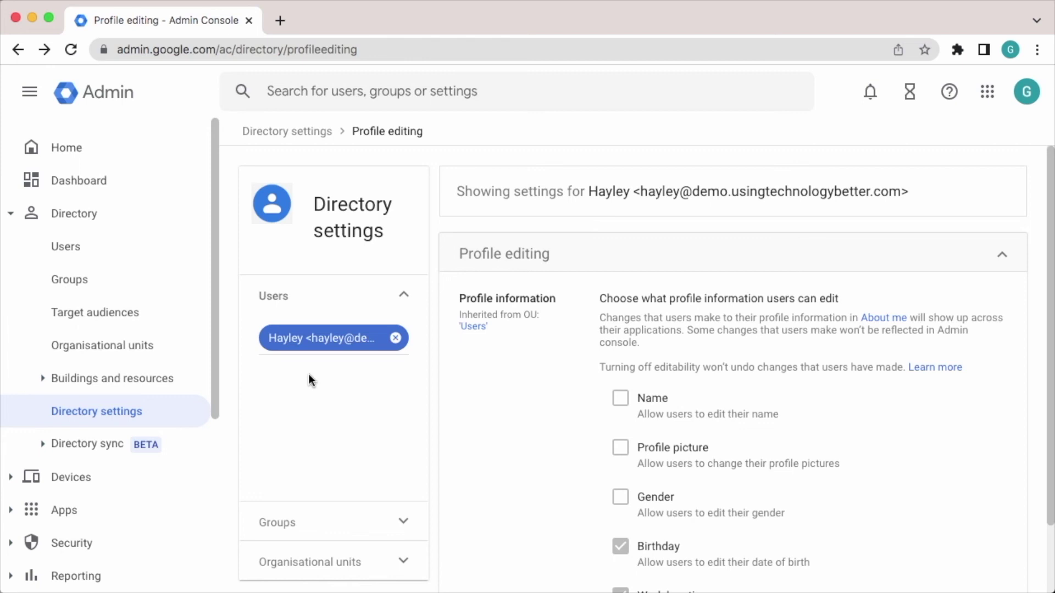
scroll(626, 387, "down", 2)
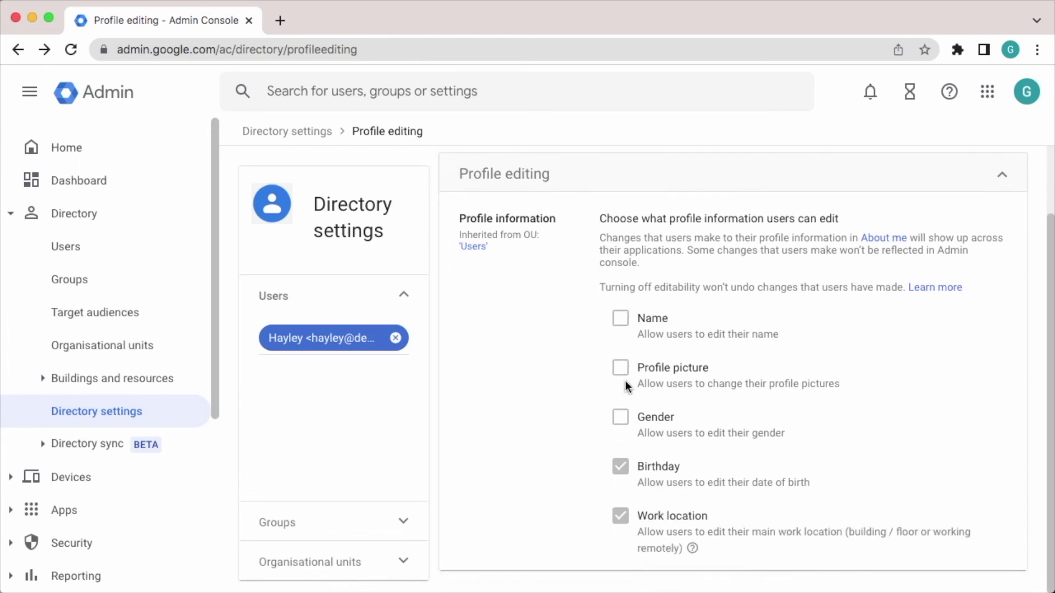